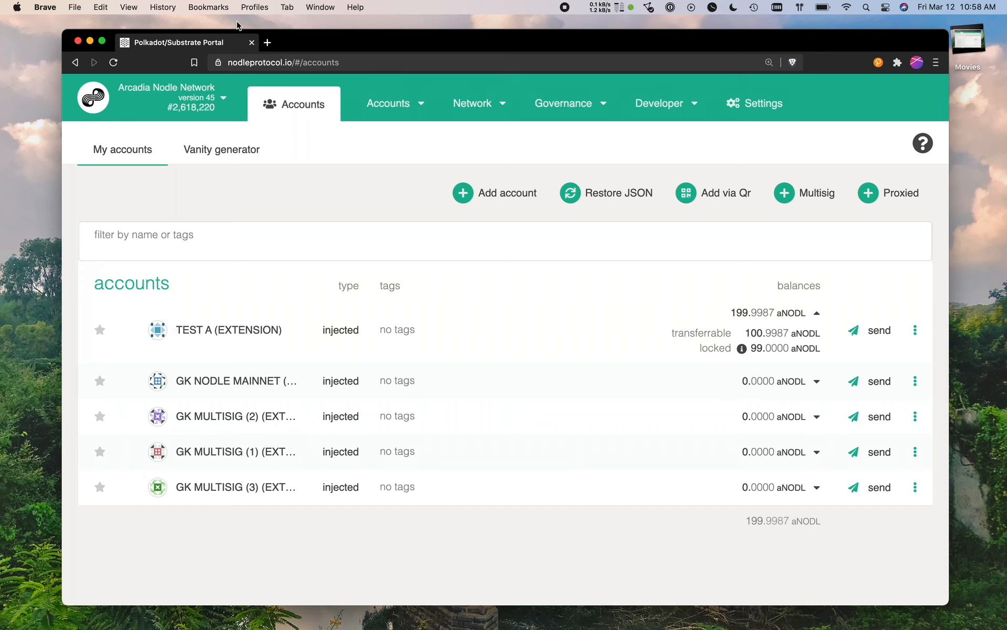
pyautogui.doubleClick(297, 63)
pyautogui.click(324, 63)
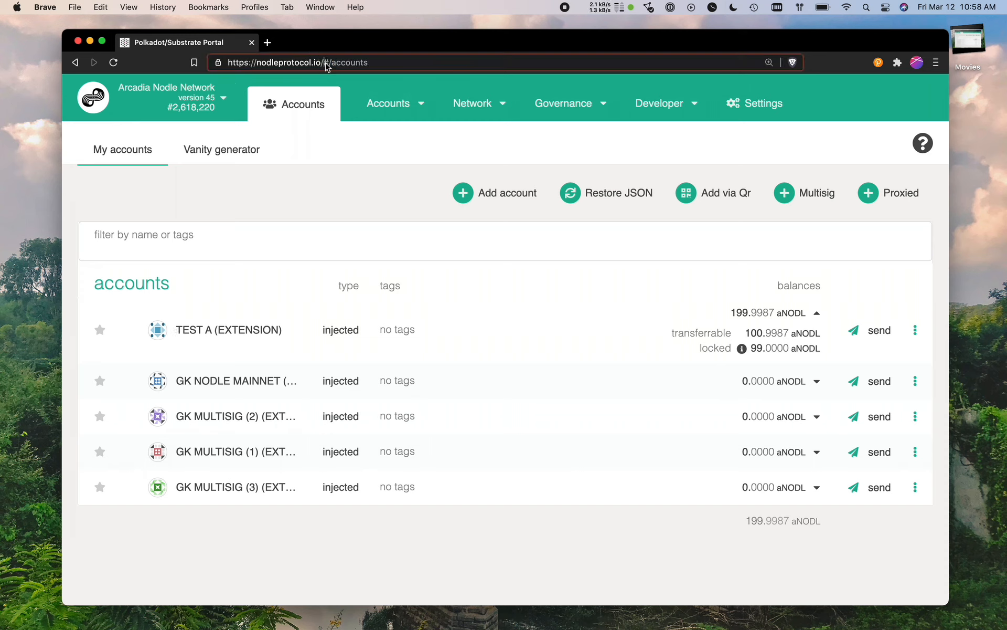
pyautogui.moveTo(321, 62); pyautogui.dragTo(261, 62)
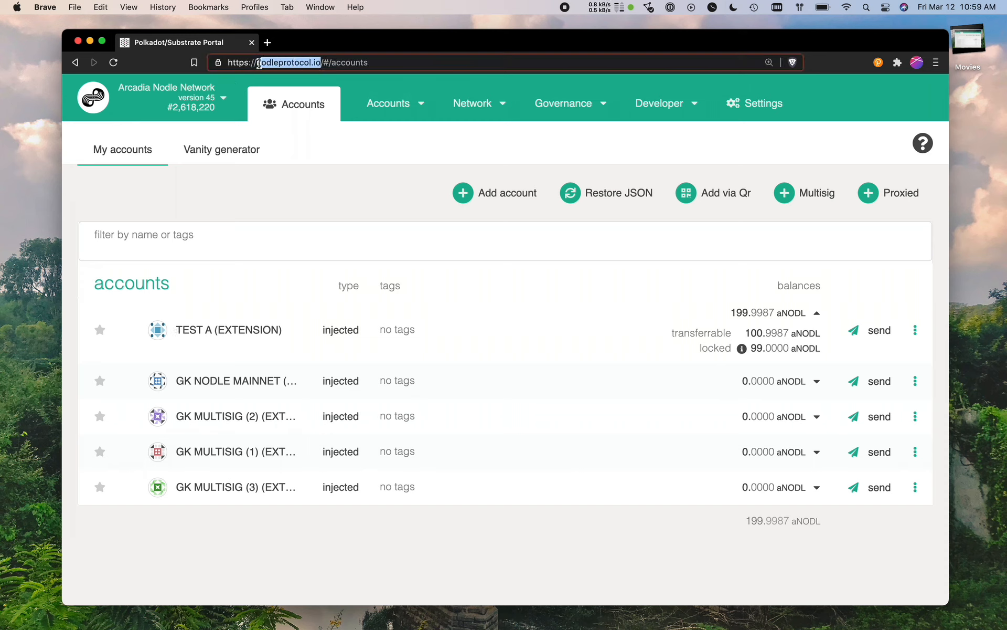
pyautogui.click(383, 61)
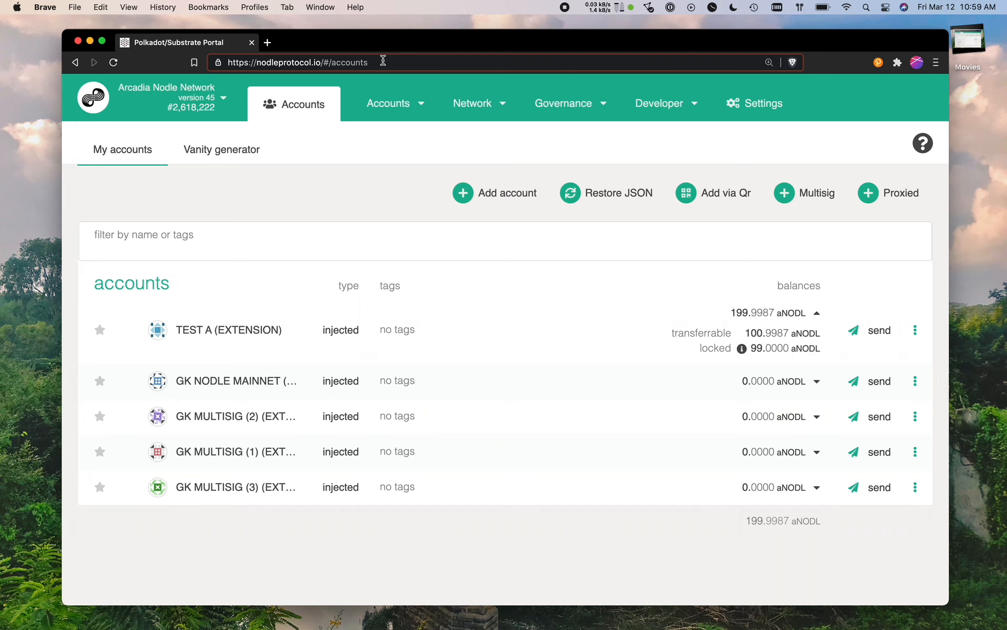
# Look up Nodle Main among the live networks and close the network list without switching.
pyautogui.click(223, 99)
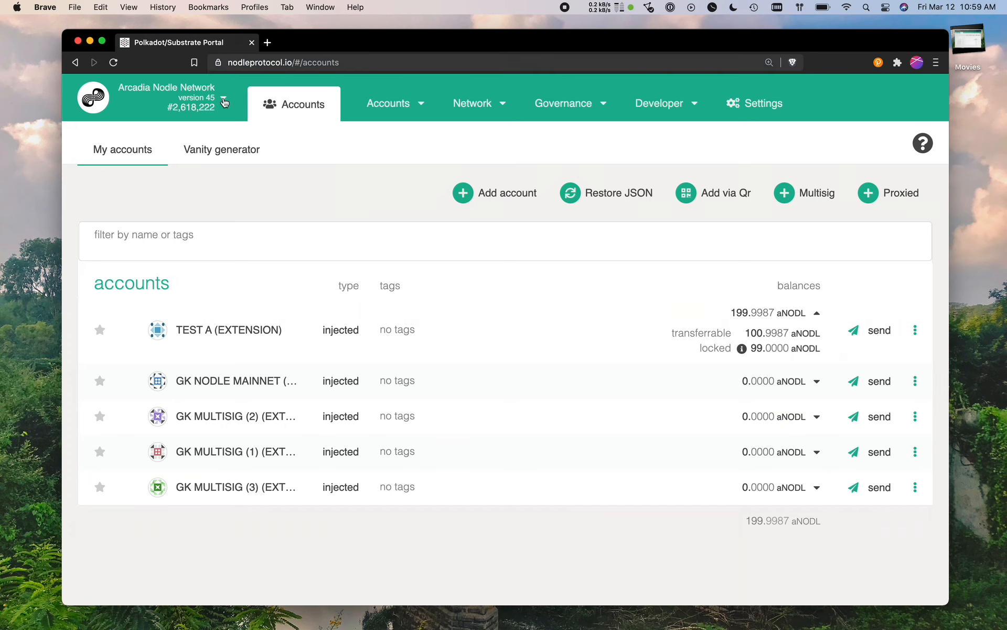
pyautogui.click(86, 124)
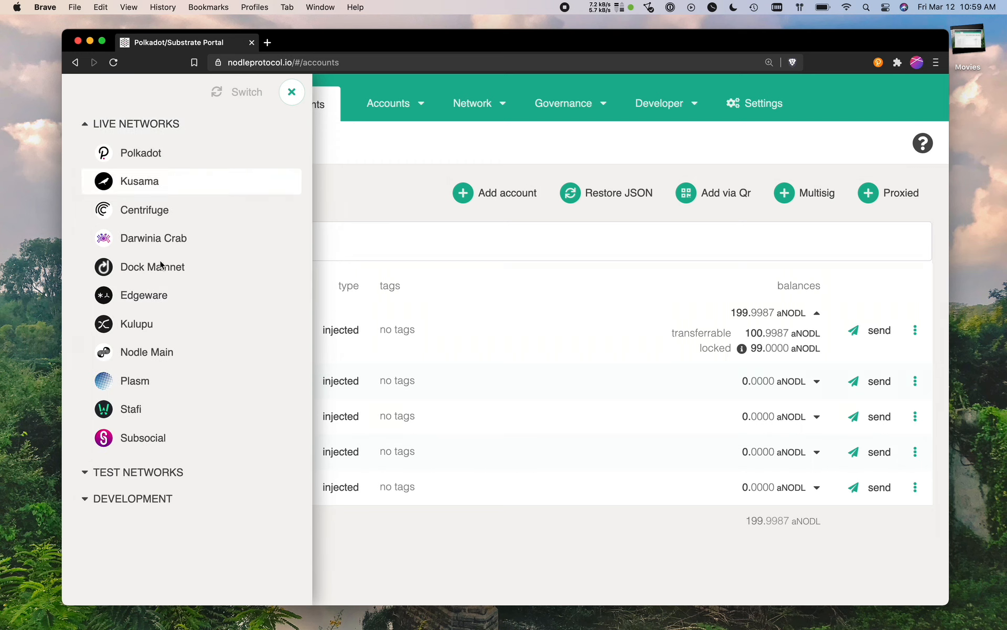
pyautogui.click(143, 364)
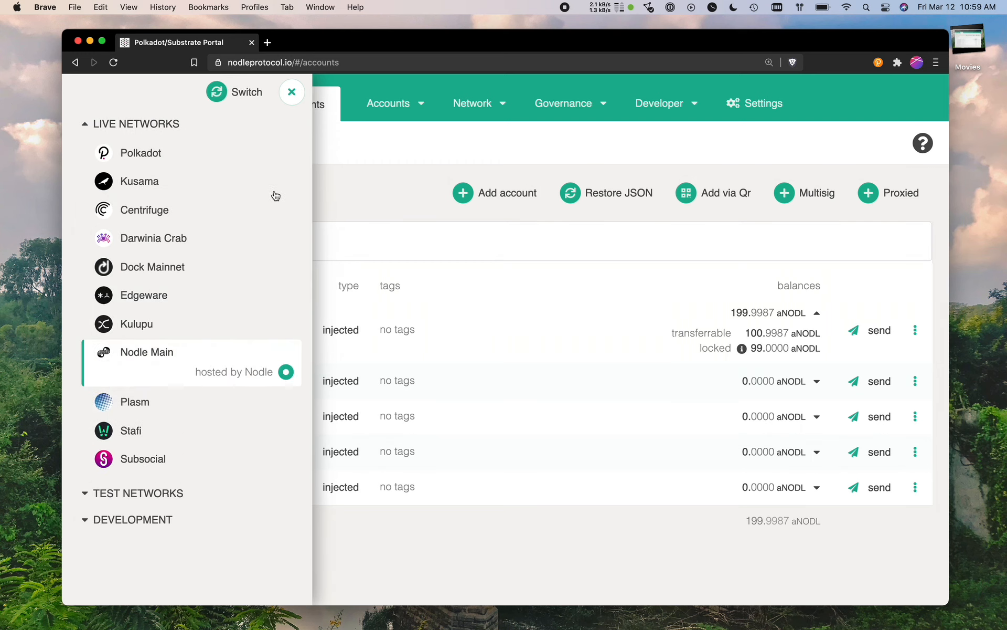
pyautogui.click(292, 92)
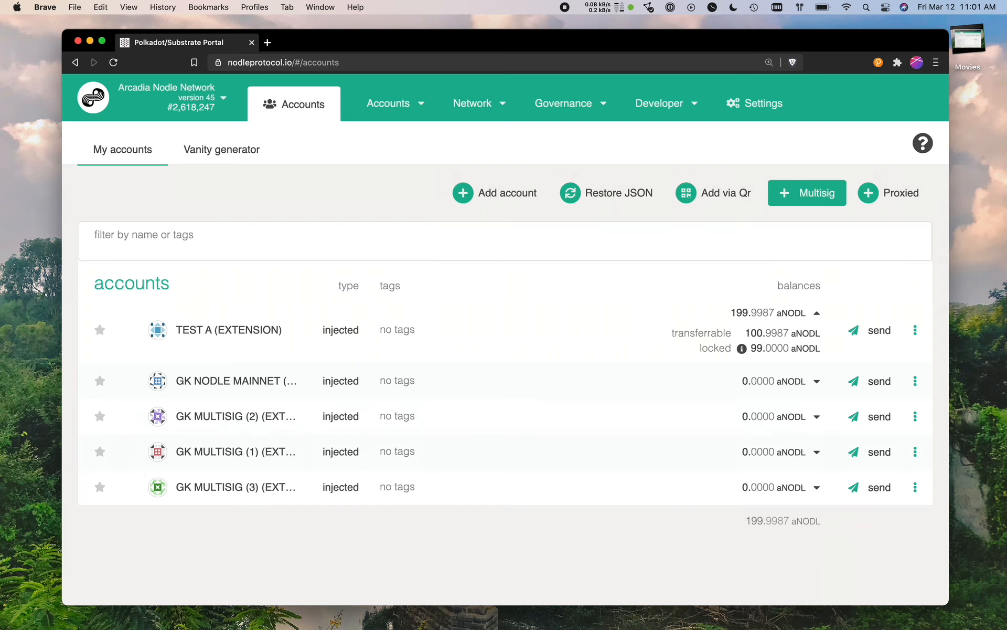
# Start a new multisig account and add GK MULTISIG (2), GK MULTISIG (1) and GK MULTISIG (3) as signatories.
pyautogui.click(801, 198)
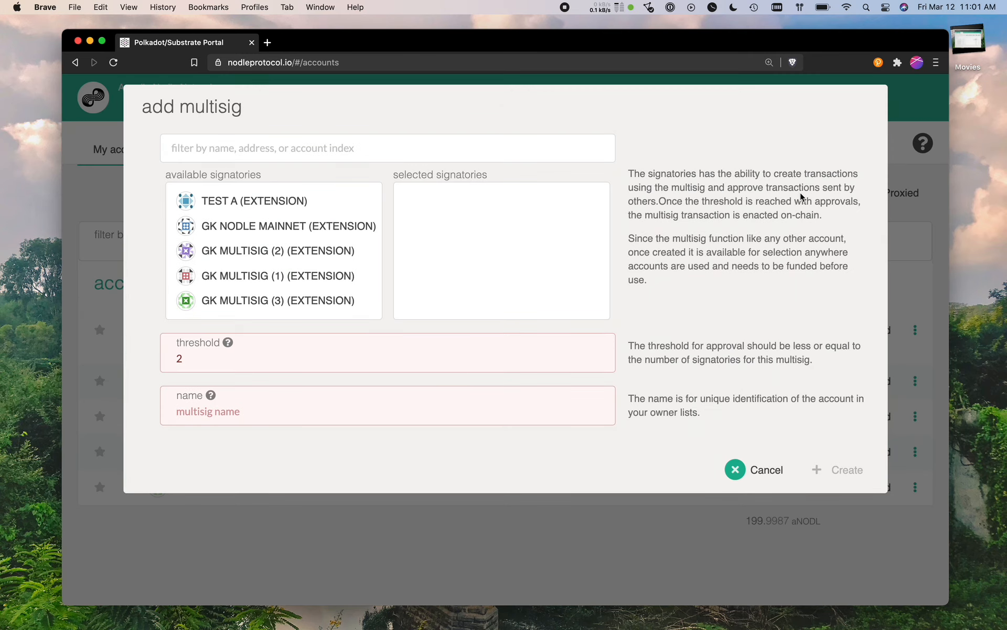
pyautogui.click(249, 252)
pyautogui.click(248, 253)
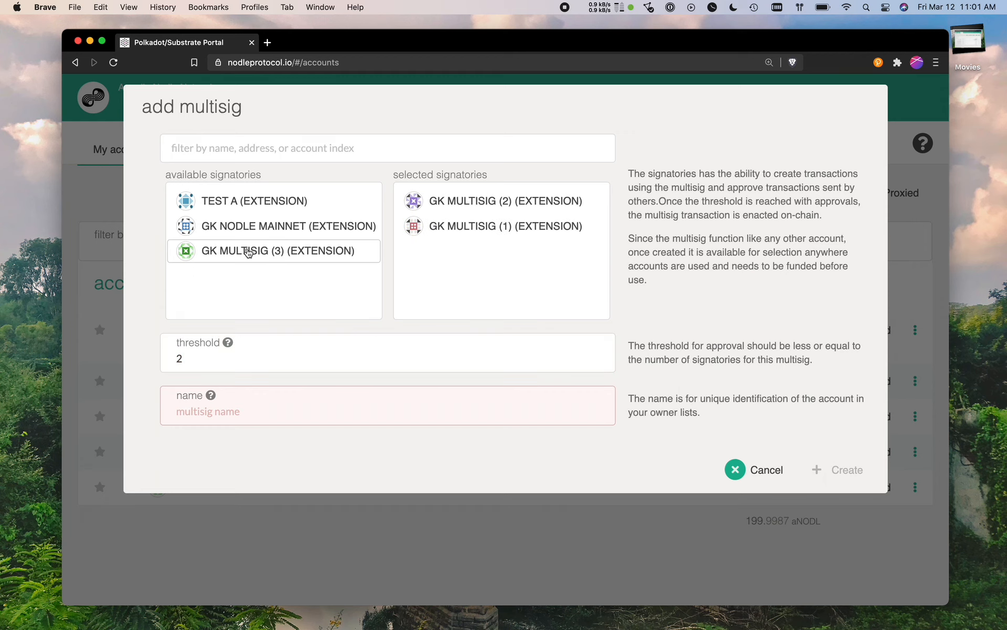
pyautogui.click(248, 252)
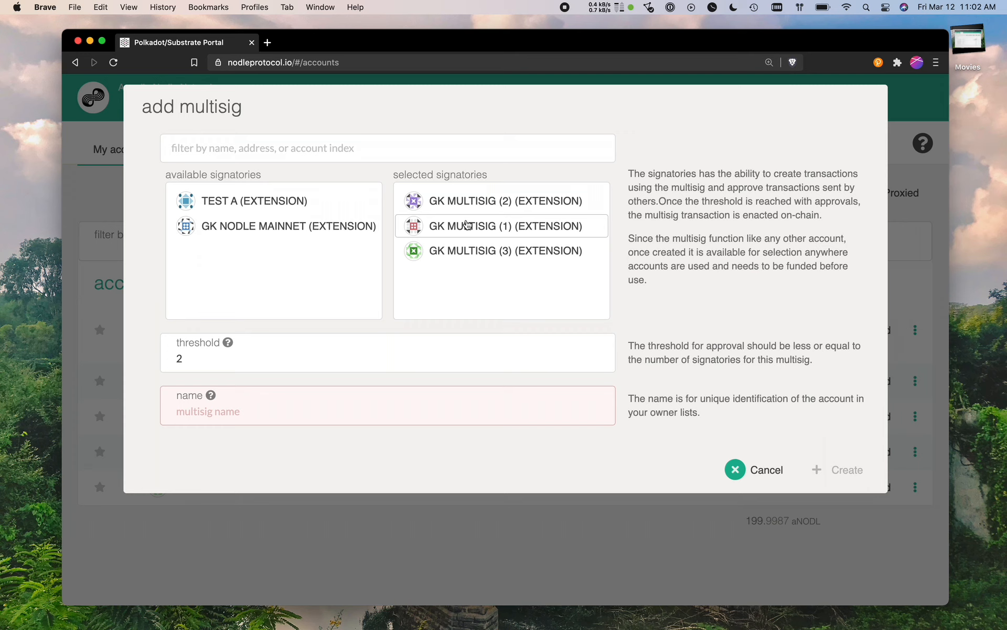
pyautogui.click(286, 148)
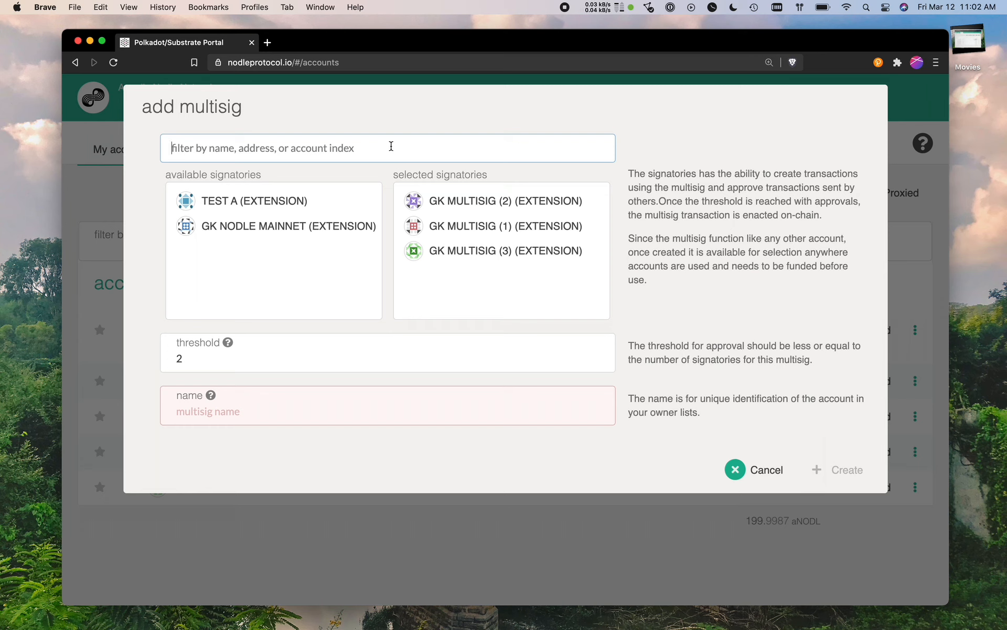
pyautogui.click(211, 361)
pyautogui.moveTo(210, 361); pyautogui.dragTo(160, 365)
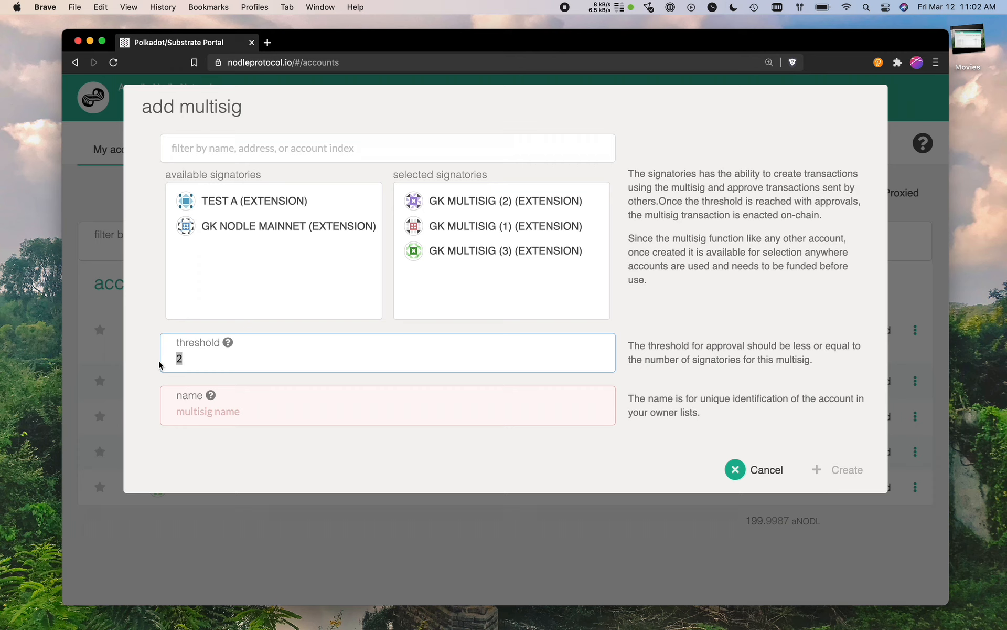
pyautogui.click(194, 362)
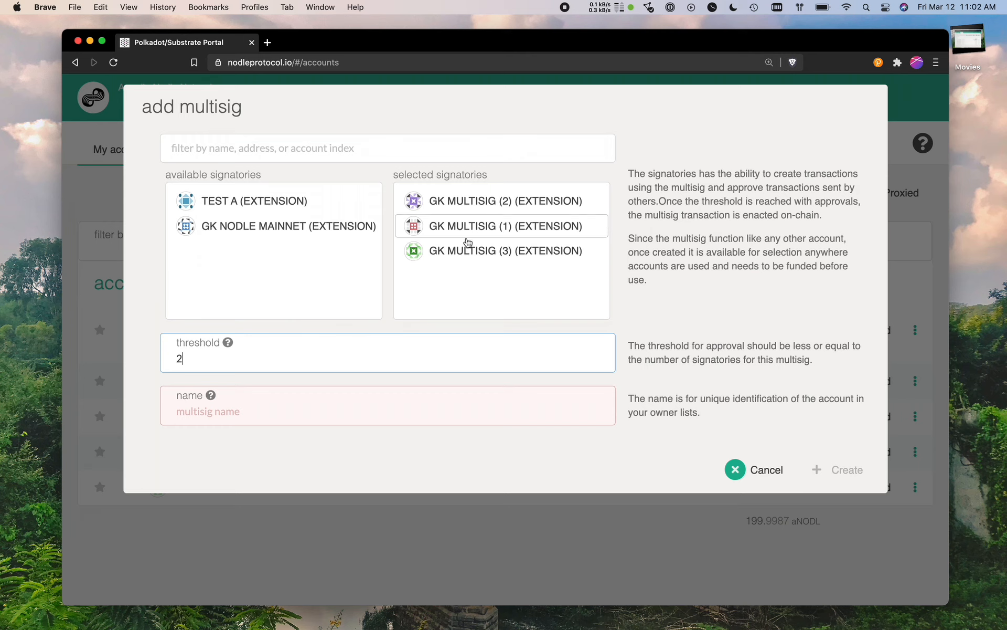
pyautogui.doubleClick(178, 362)
pyautogui.click(483, 215)
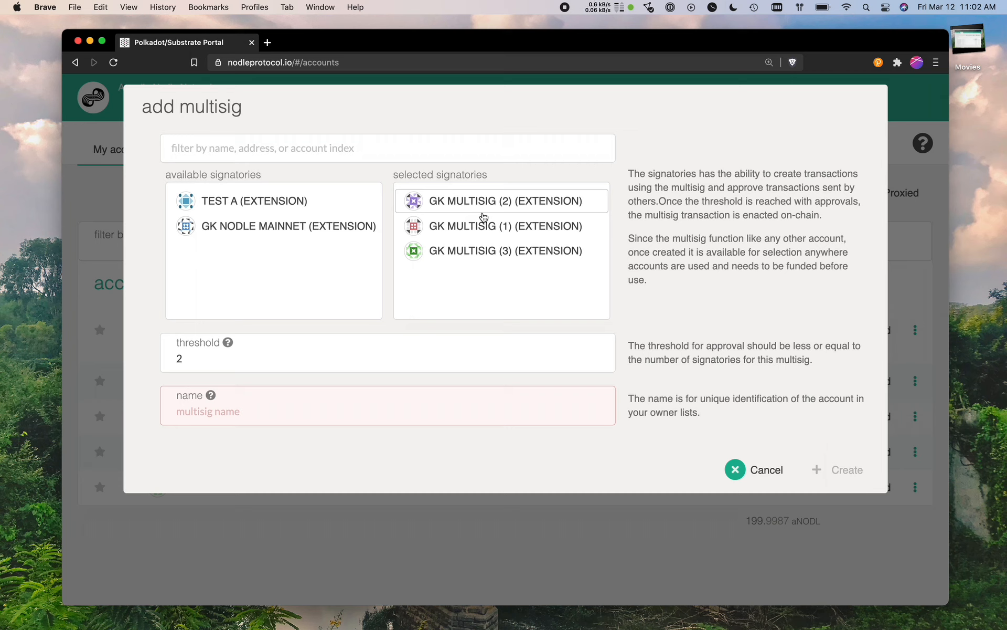
# Name the multisig account "Multisig Test 1" and create it.
pyautogui.click(200, 420)
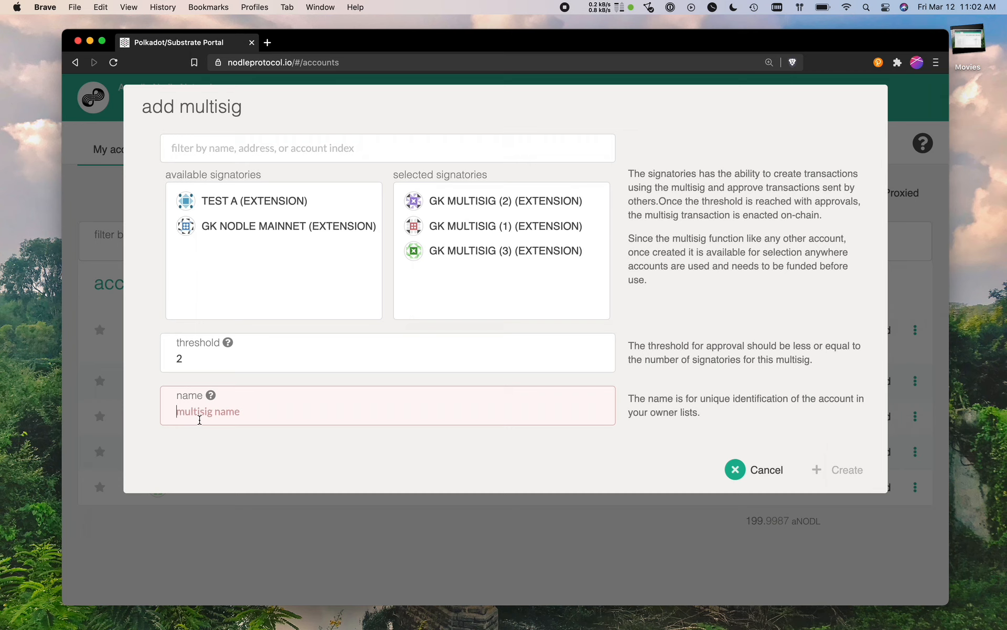
pyautogui.write('Multisig Test ')
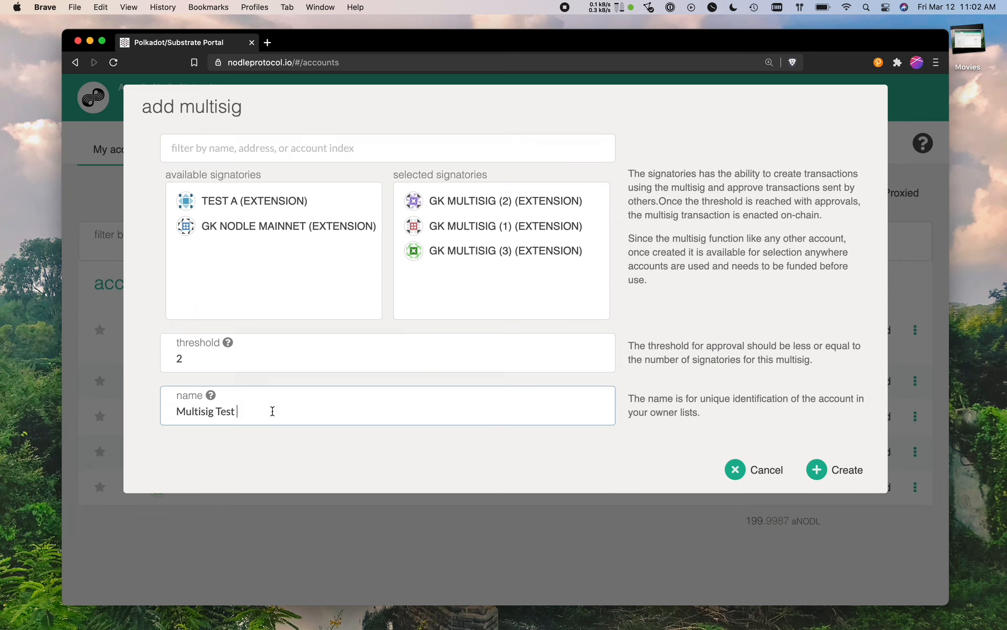
pyautogui.write('1')
pyautogui.click(835, 470)
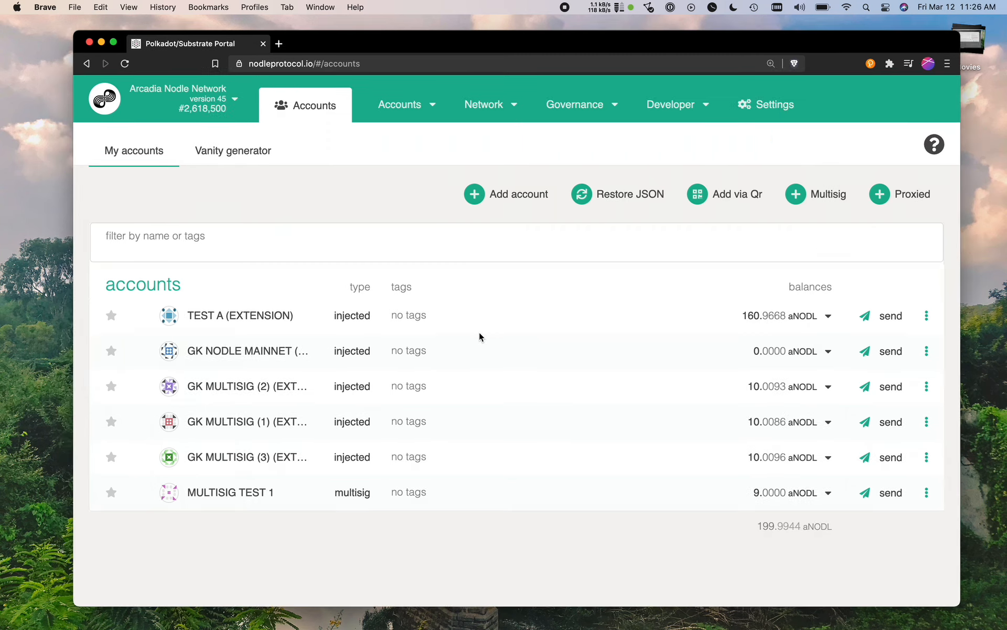
# Mark the GK MULTISIG (2), GK MULTISIG (1) and GK MULTISIG (3) accounts as favourites.
pyautogui.click(110, 386)
pyautogui.click(112, 421)
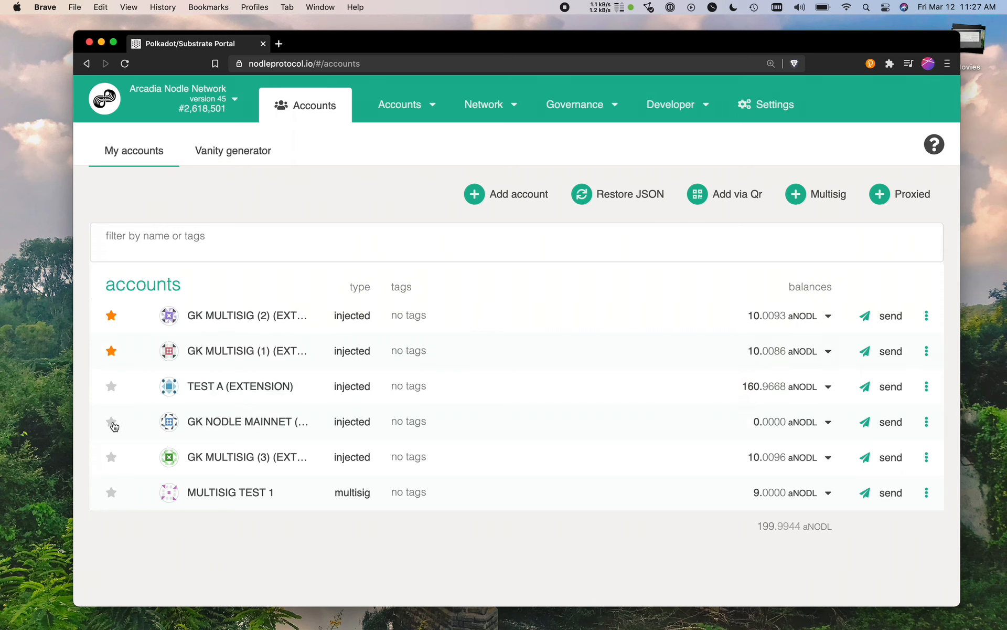
pyautogui.click(111, 457)
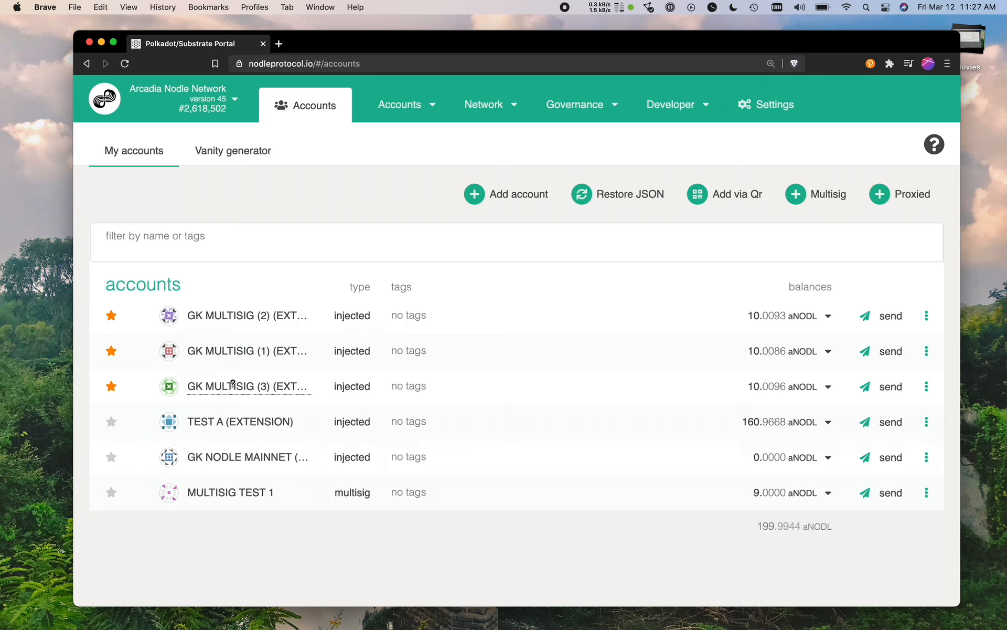
# Examine the balance, threshold and signatories in the details of MULTISIG TEST 1, and close them.
pyautogui.click(221, 495)
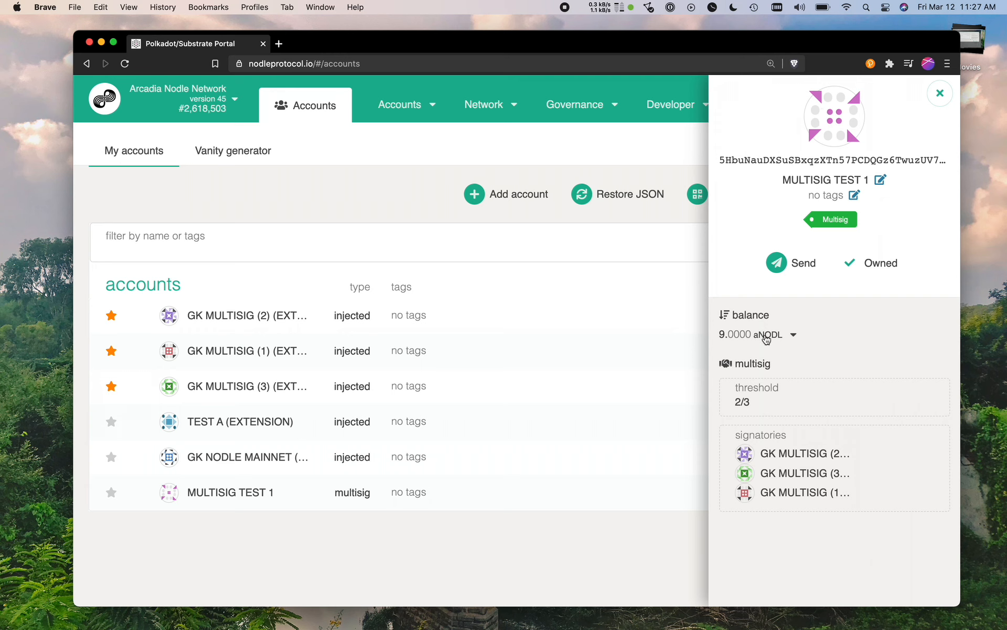
pyautogui.moveTo(754, 408); pyautogui.dragTo(736, 407)
pyautogui.click(738, 404)
pyautogui.click(940, 93)
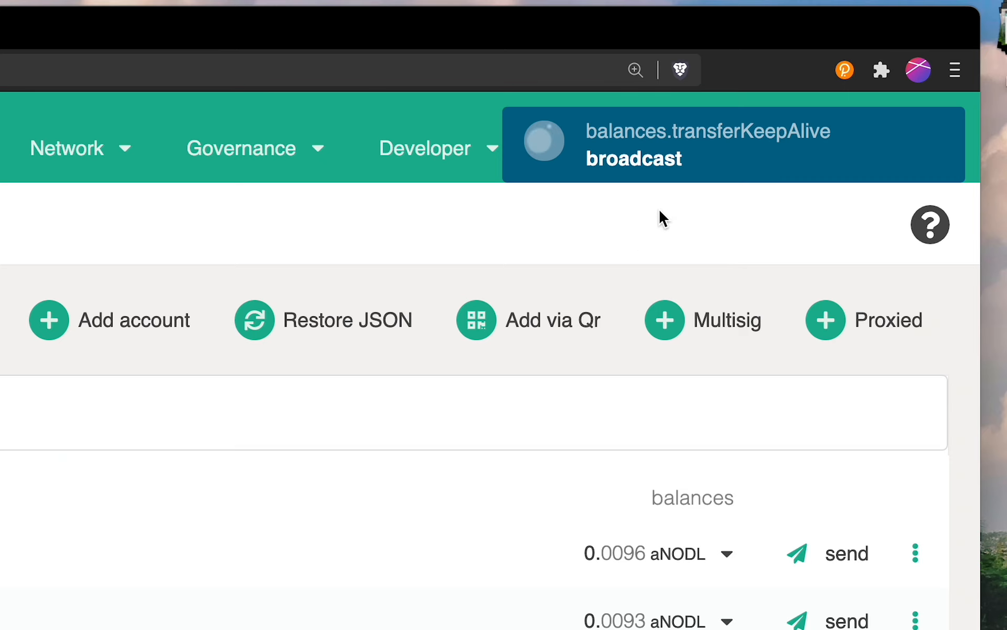
# Make a transfer of 1 aNODL from MULTISIG TEST 1 to GK NODLE MAINNET (EXTENSION).
pyautogui.moveTo(594, 295); pyautogui.dragTo(883, 302)
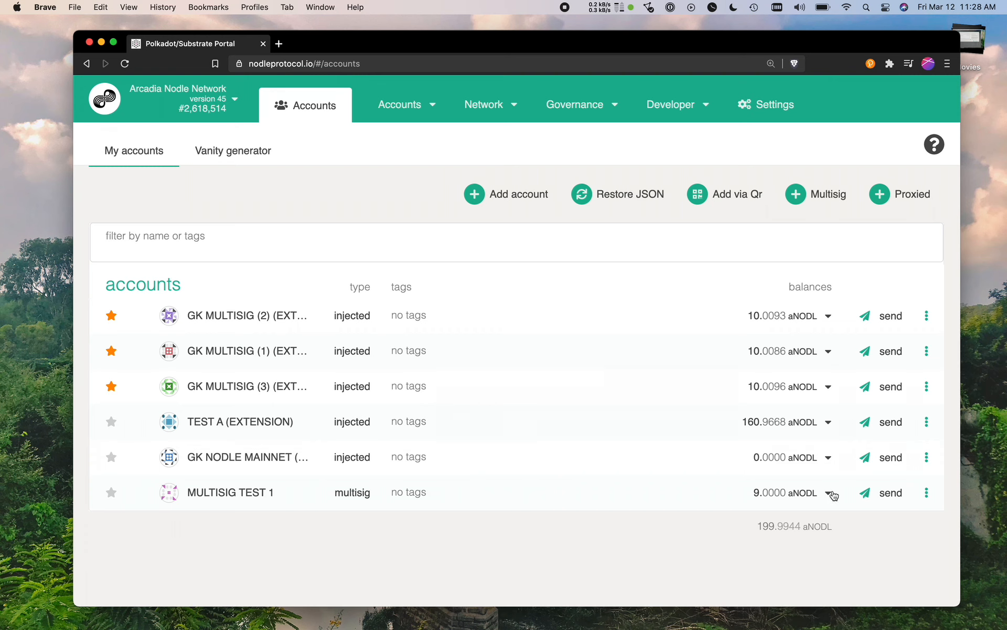
pyautogui.click(861, 497)
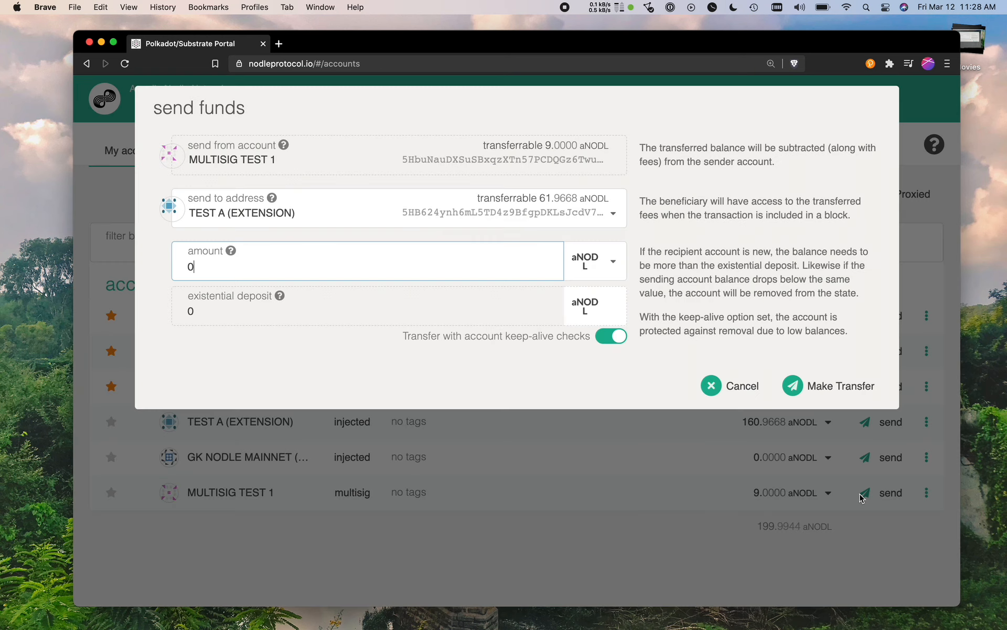
pyautogui.click(292, 211)
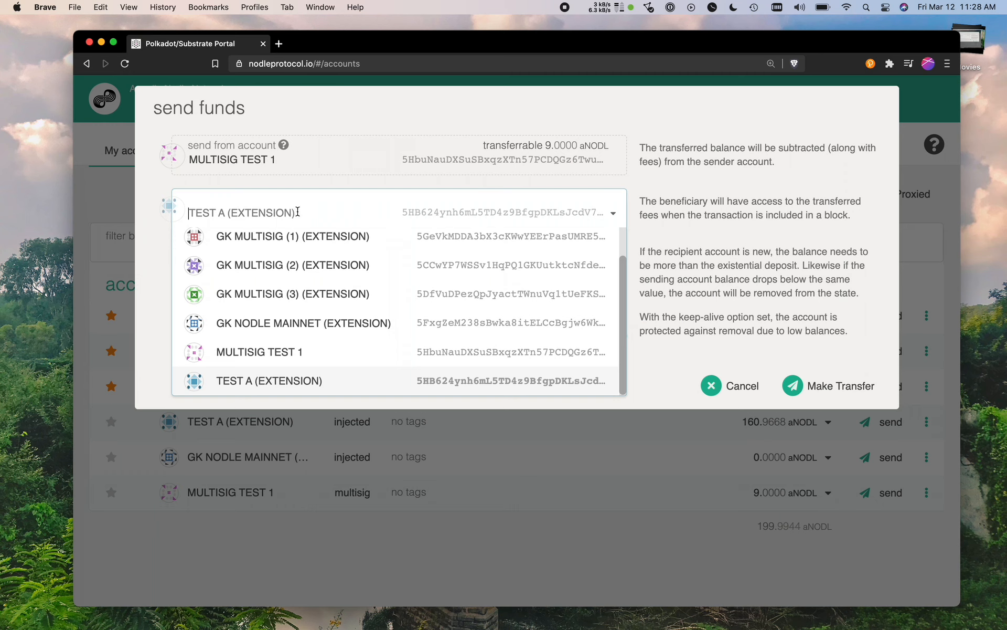
pyautogui.click(304, 333)
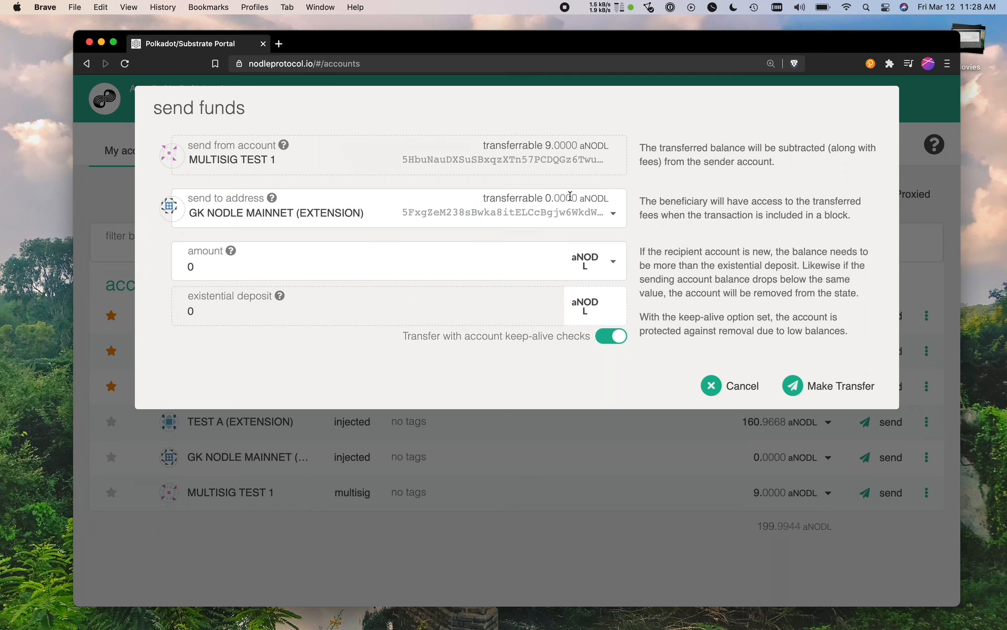
pyautogui.click(395, 255)
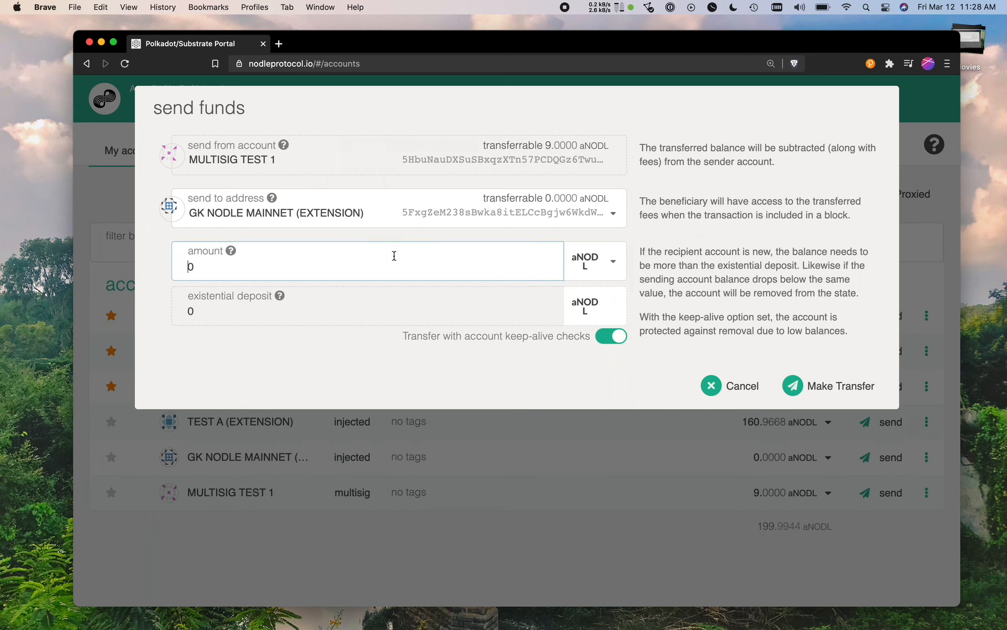
pyautogui.write('1')
pyautogui.click(798, 385)
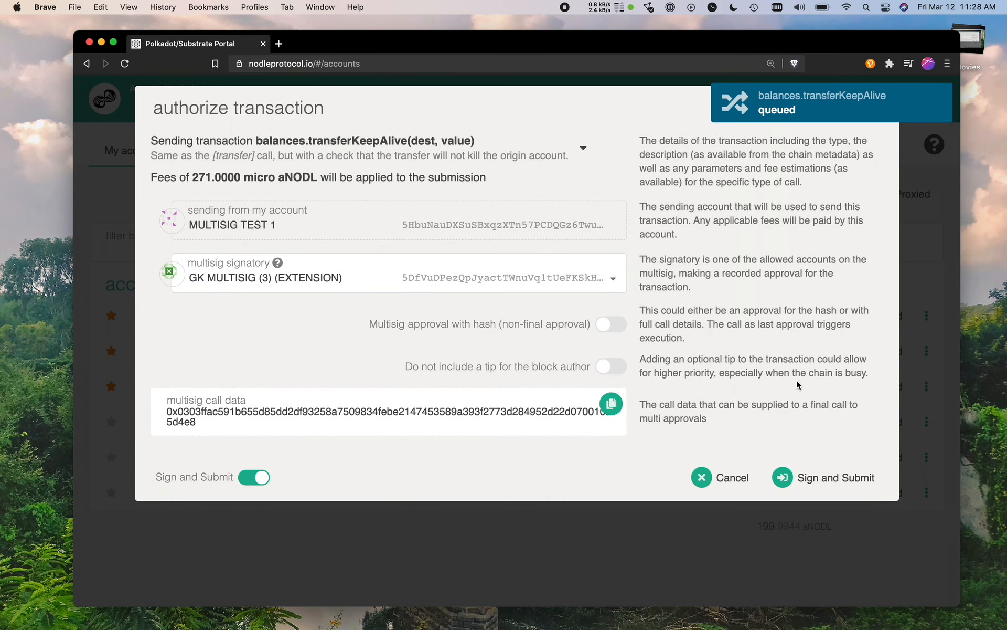
# Set the multisig signatory to GK MULTISIG (1) (EXTENSION) and expand the transfer call's details to review destination and sender.
pyautogui.click(596, 271)
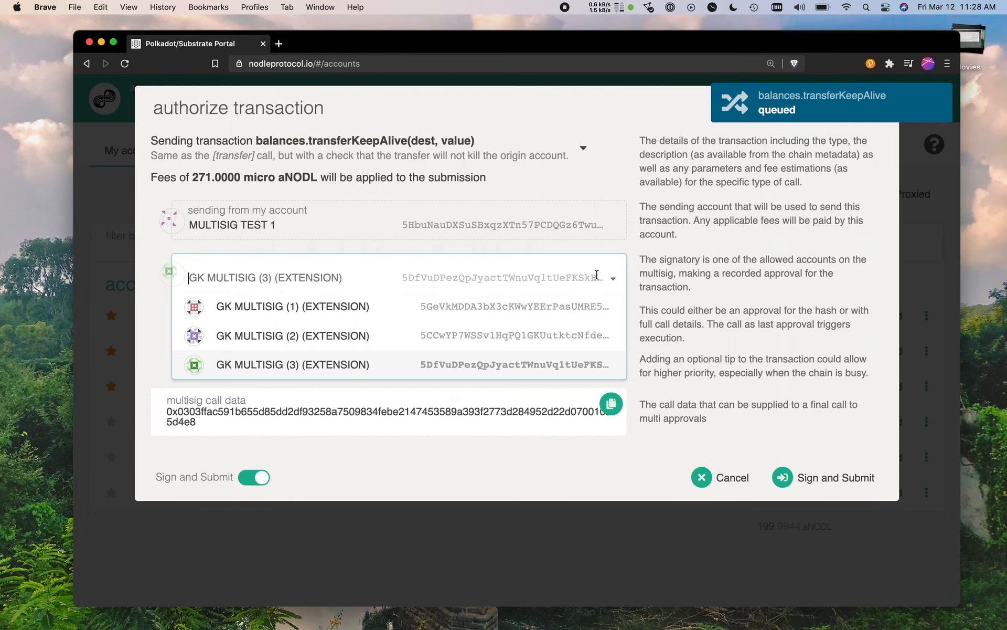
pyautogui.click(355, 305)
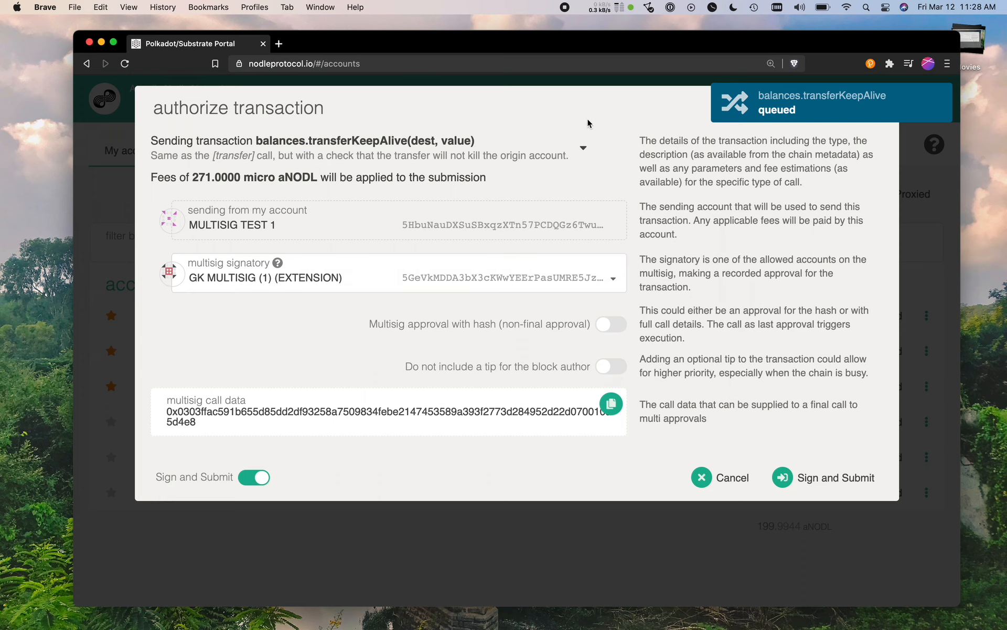
pyautogui.click(586, 150)
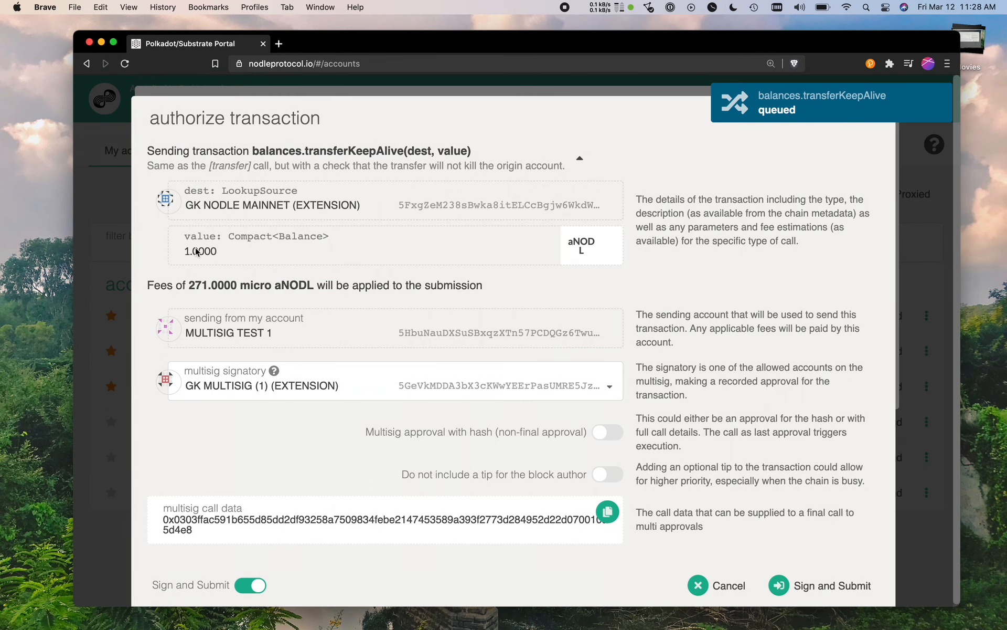
pyautogui.moveTo(187, 206); pyautogui.dragTo(358, 203)
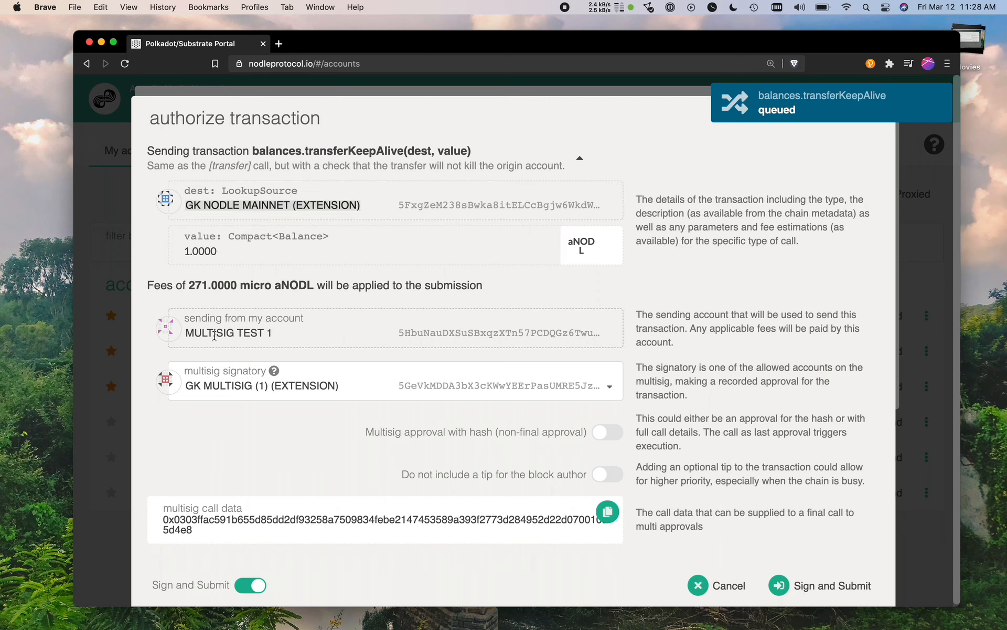
pyautogui.moveTo(187, 332); pyautogui.dragTo(285, 333)
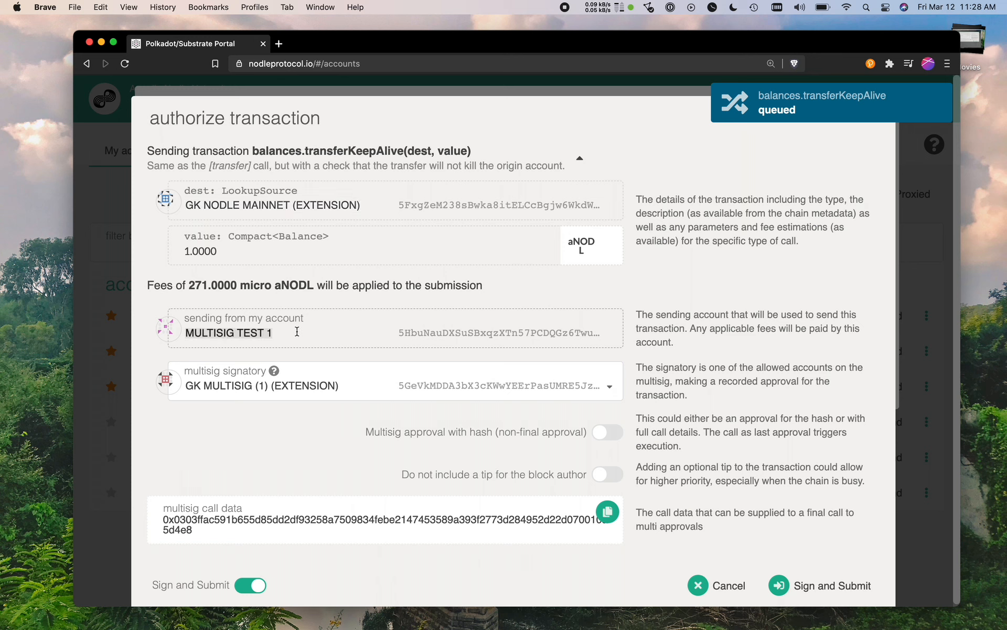
# Reselect GK MULTISIG (1) (EXTENSION) as the signatory and submit the transaction for signing.
pyautogui.click(313, 382)
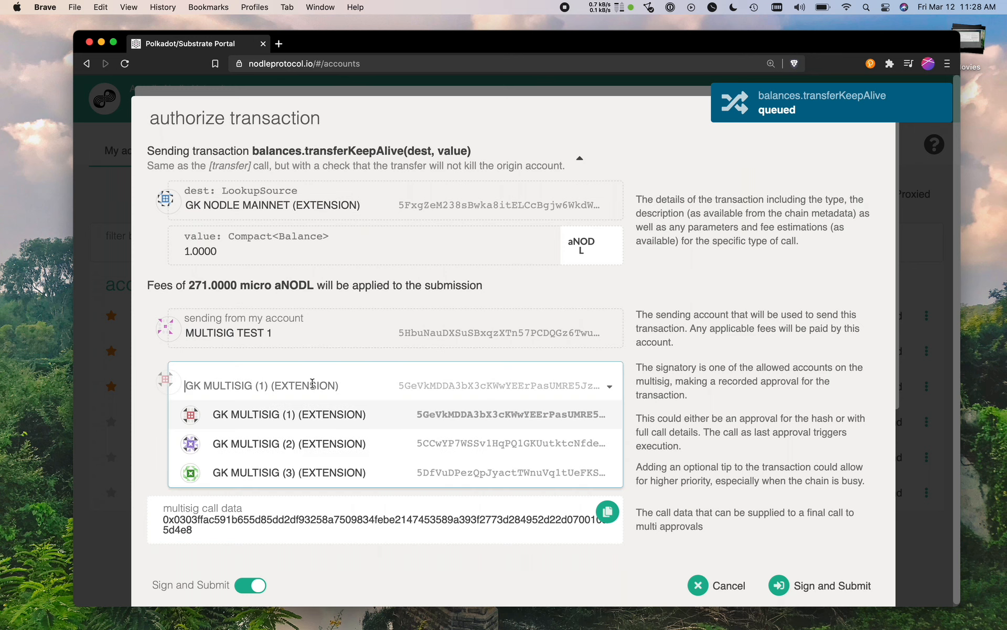
pyautogui.click(261, 420)
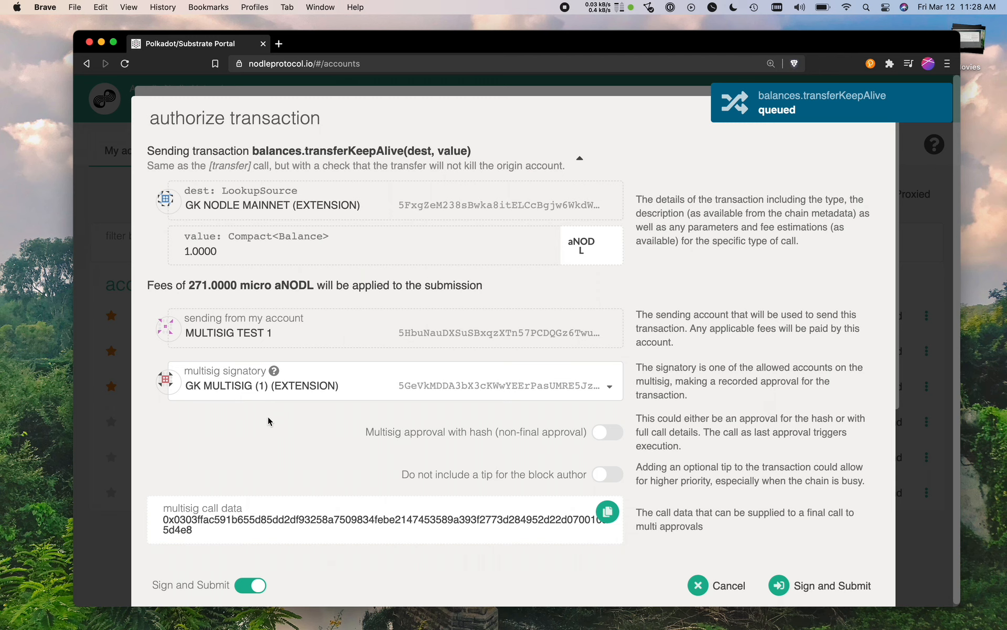
pyautogui.click(787, 584)
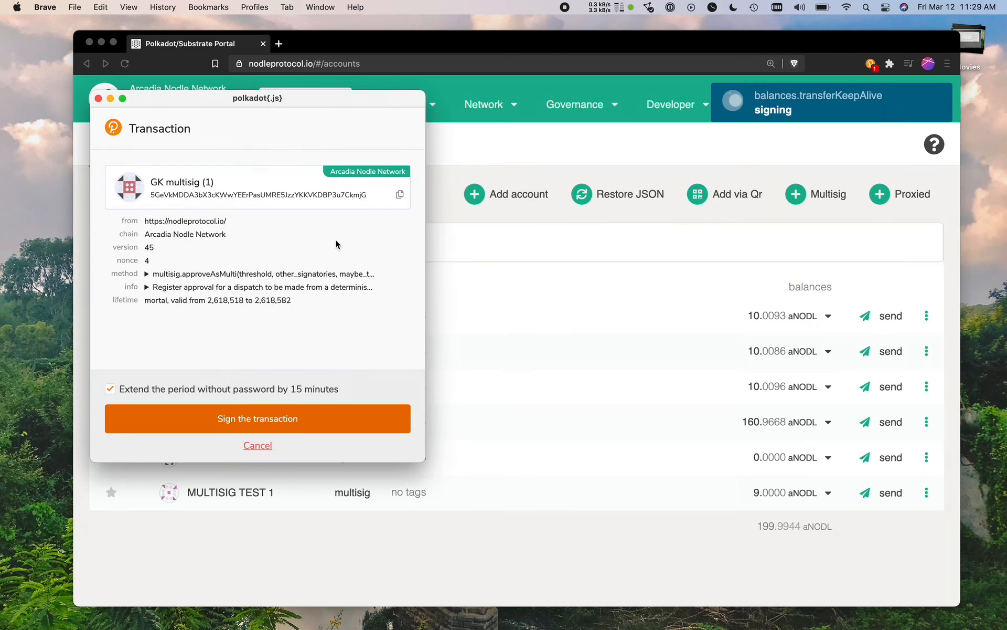
# Sign the multisig approval as GK multisig (1) in the polkadot{.js} extension and check the pending marker on MULTISIG TEST 1.
pyautogui.click(251, 418)
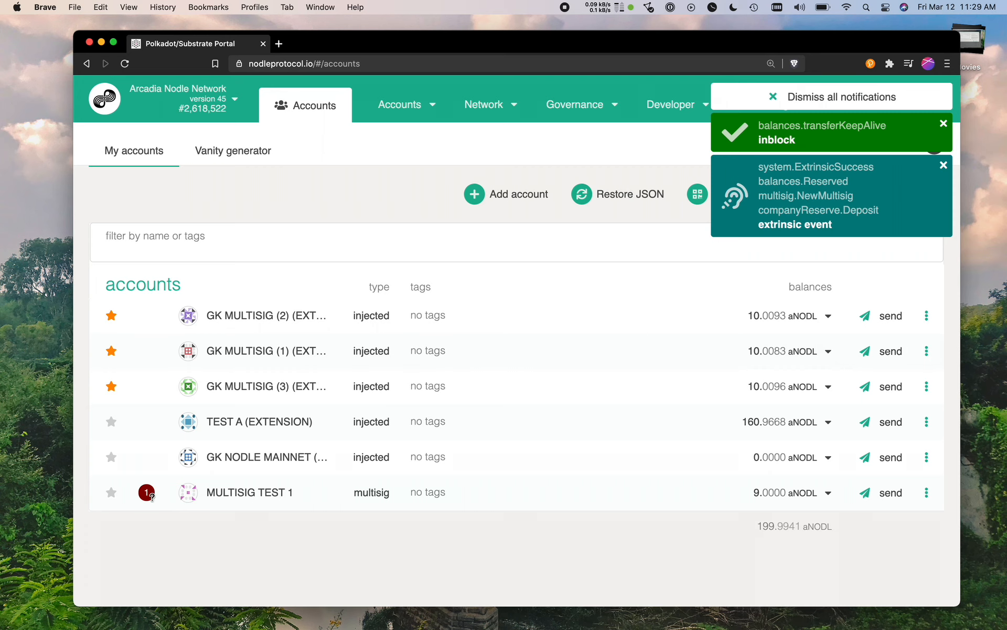
pyautogui.moveTo(147, 494)
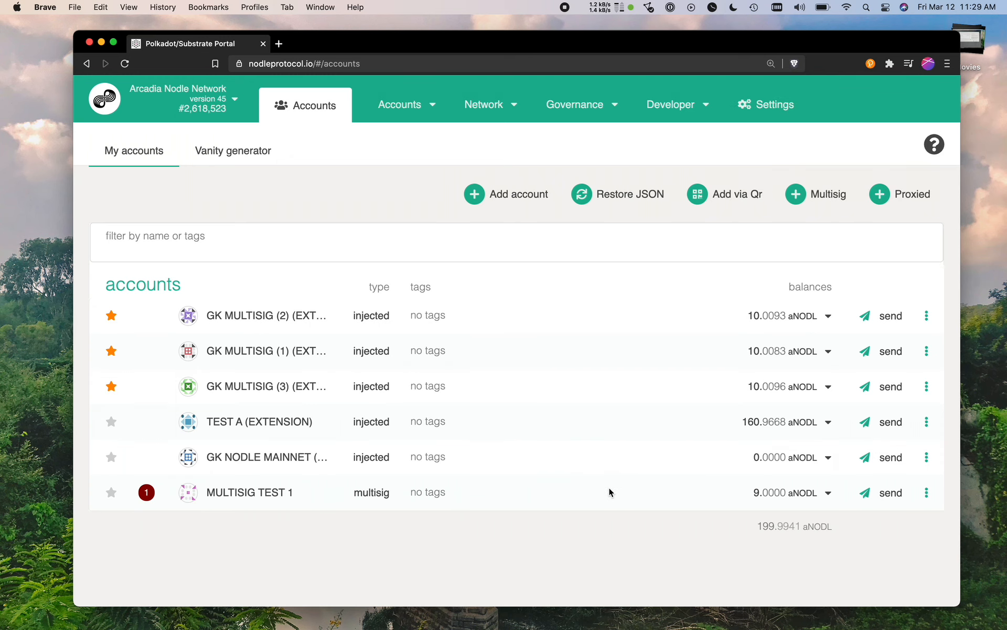
# Repeat the transfer of 1 aNODL from MULTISIG TEST 1 to GK NODLE MAINNET (EXTENSION) for the second signatory's approval.
pyautogui.click(891, 492)
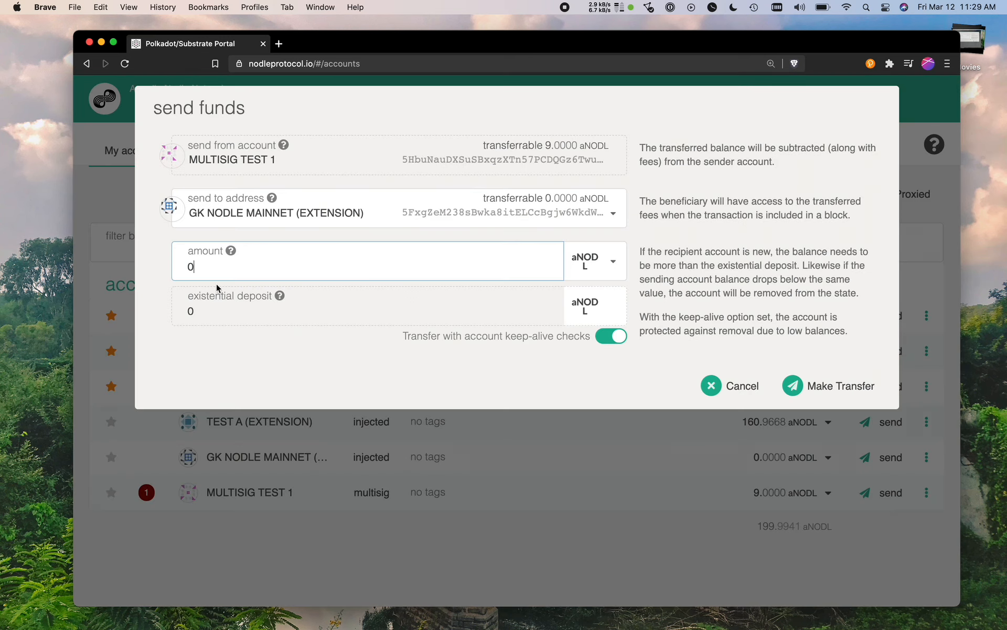
pyautogui.press('super+a')
pyautogui.write('1')
pyautogui.moveTo(289, 158); pyautogui.dragTo(187, 158)
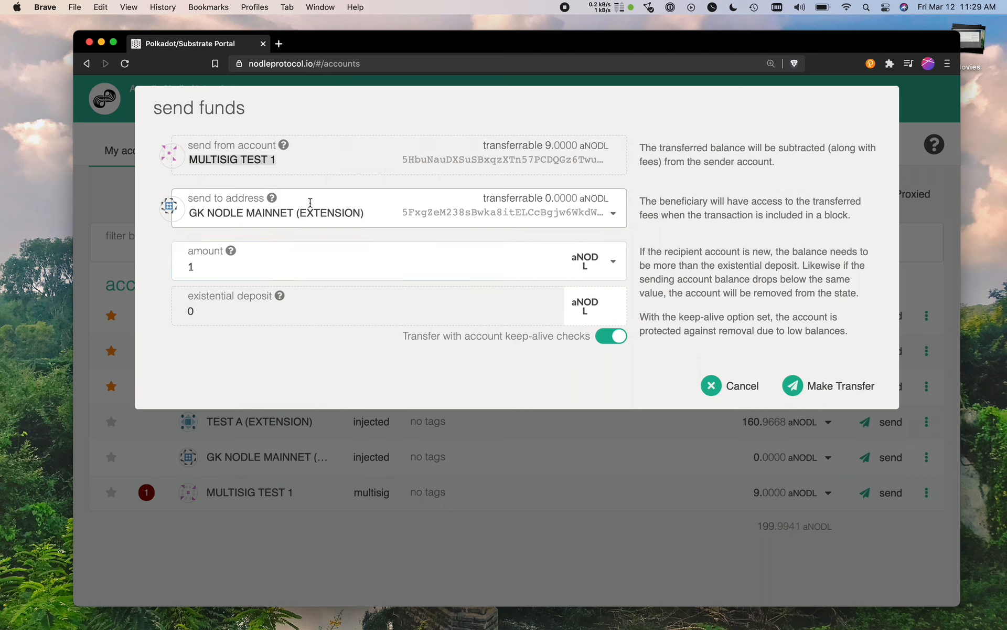
pyautogui.click(793, 387)
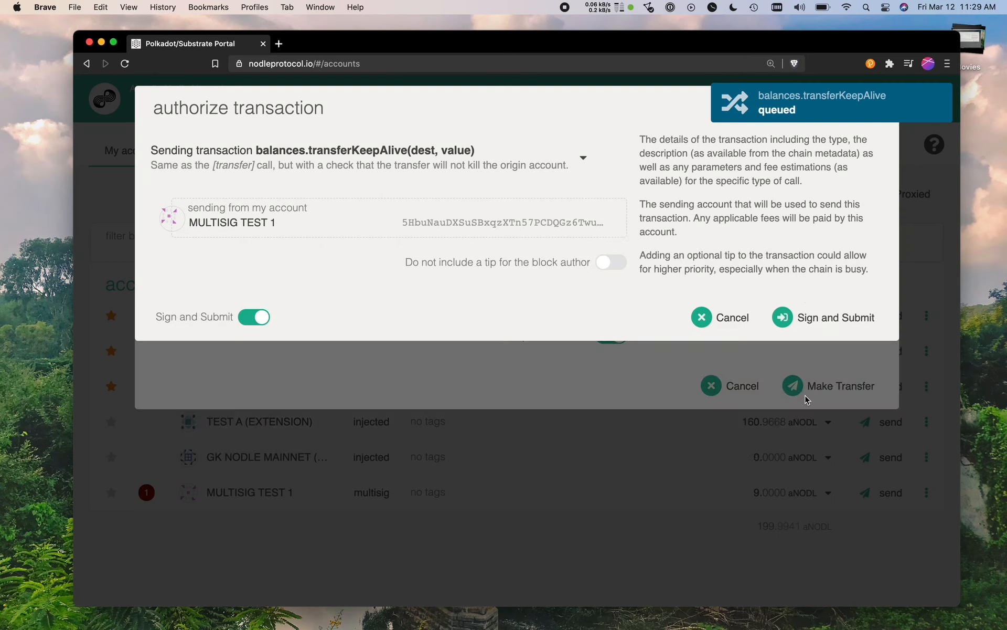
# Approve as signatory GK MULTISIG (2) (EXTENSION) with the final-approval multisig call enabled, then submit and sign the transaction.
pyautogui.click(317, 277)
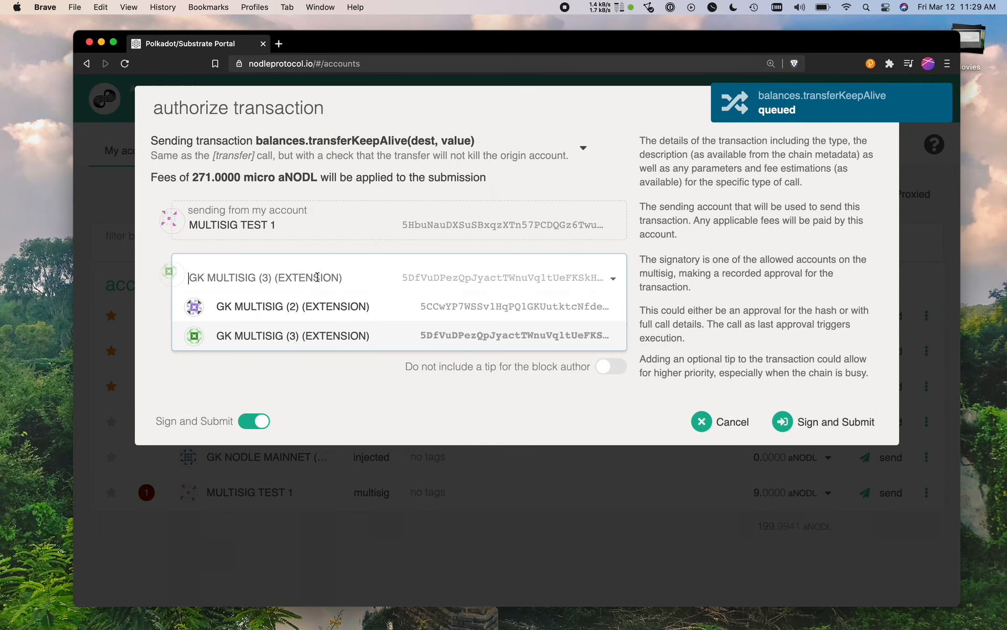
pyautogui.click(292, 314)
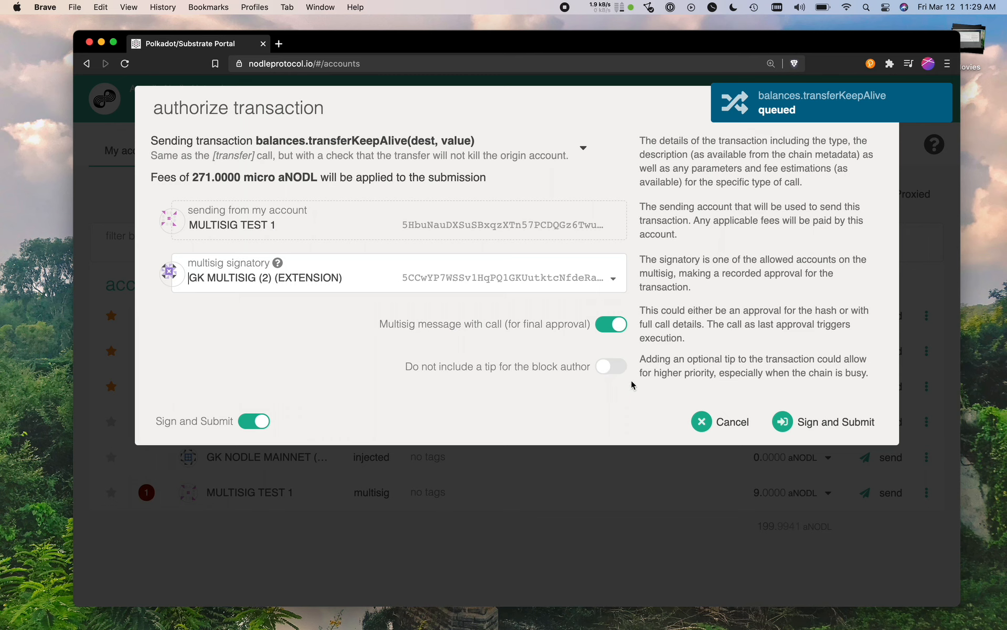
pyautogui.click(616, 325)
pyautogui.click(616, 325)
pyautogui.moveTo(380, 325); pyautogui.dragTo(591, 329)
pyautogui.click(606, 329)
pyautogui.click(821, 422)
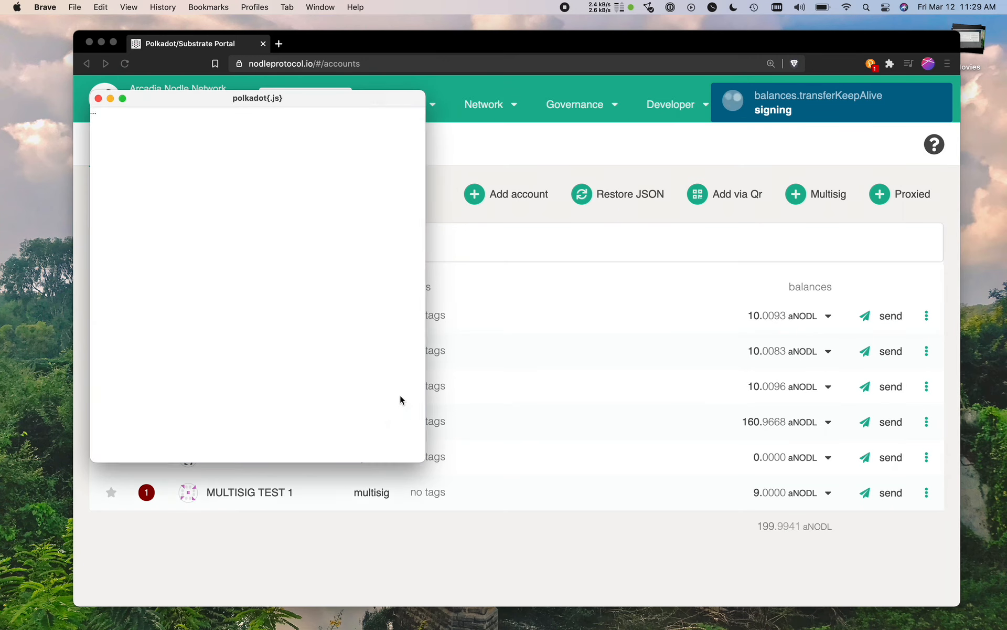
pyautogui.click(182, 418)
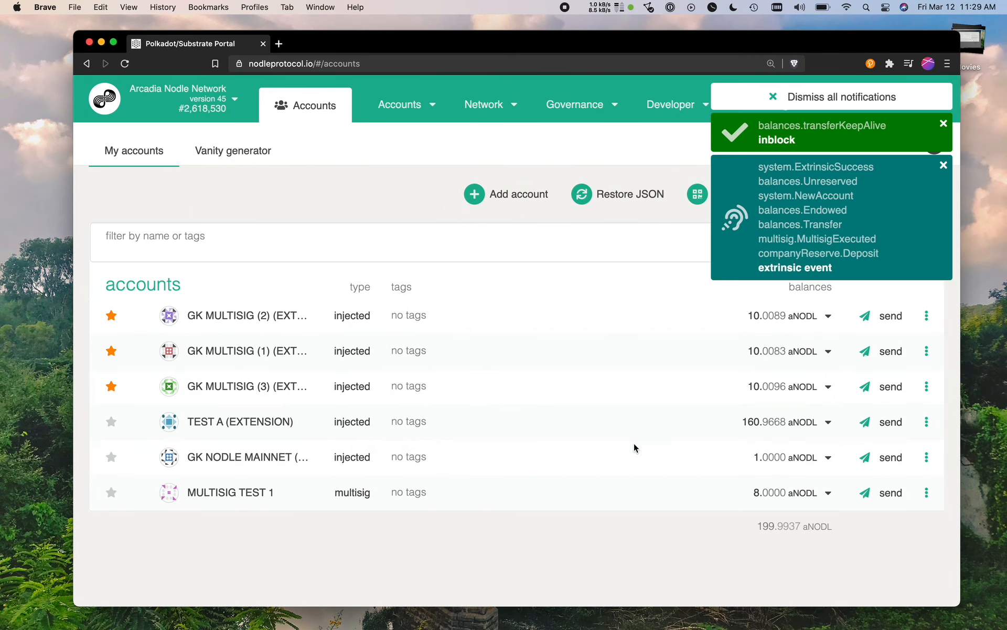
# Examine the balances of MULTISIG TEST 1, GK NODLE MAINNET and the three GK MULTISIG signatory accounts after the transfer.
pyautogui.moveTo(761, 499); pyautogui.dragTo(797, 498)
pyautogui.moveTo(754, 456); pyautogui.dragTo(791, 464)
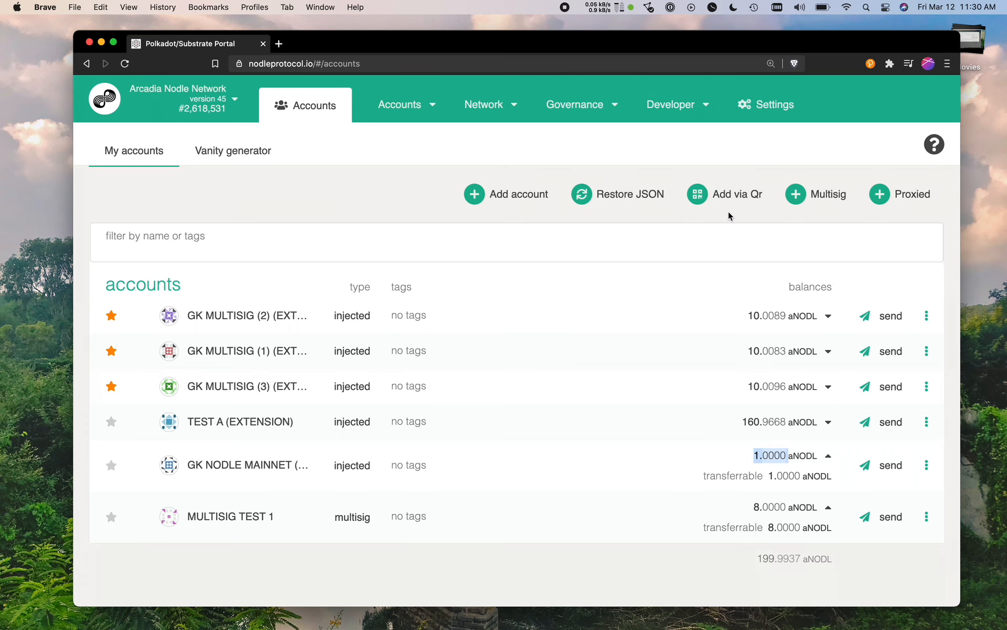
pyautogui.click(742, 233)
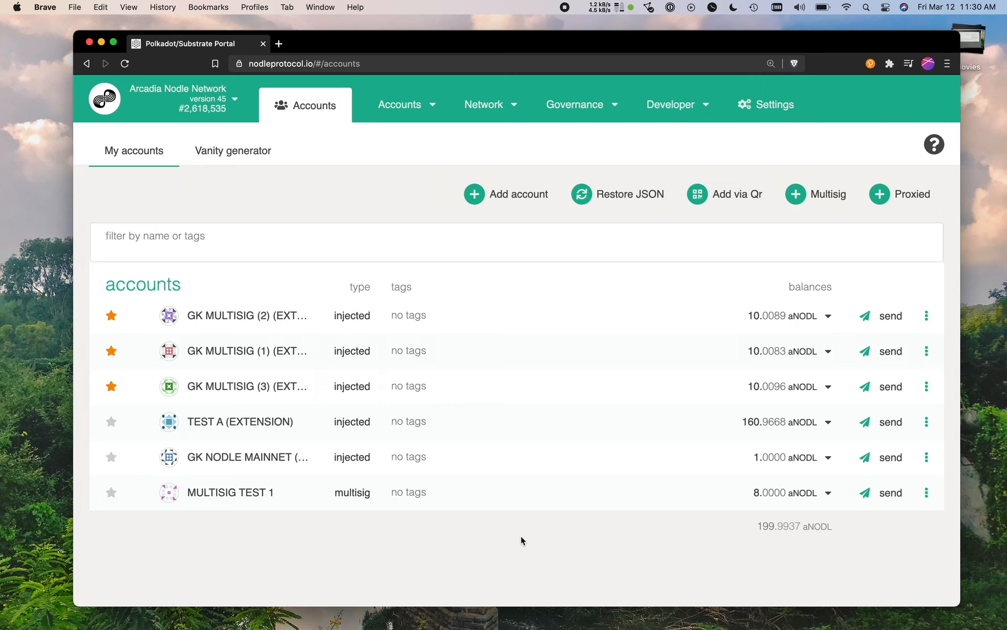
pyautogui.moveTo(748, 316); pyautogui.dragTo(793, 322)
pyautogui.moveTo(750, 367); pyautogui.dragTo(788, 369)
pyautogui.moveTo(749, 422); pyautogui.dragTo(791, 423)
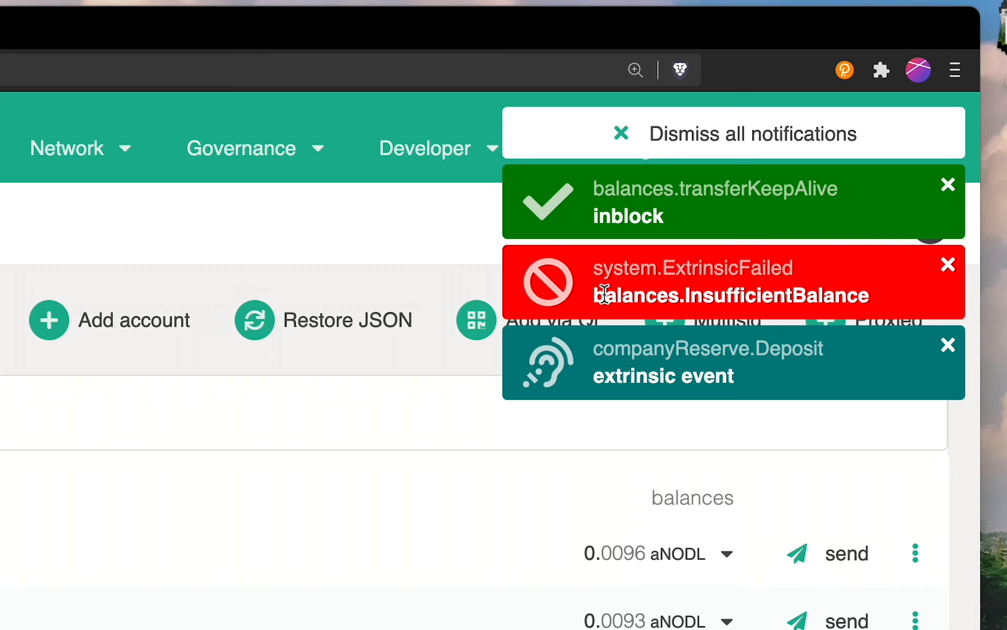
pyautogui.moveTo(753, 180); pyautogui.dragTo(901, 184)
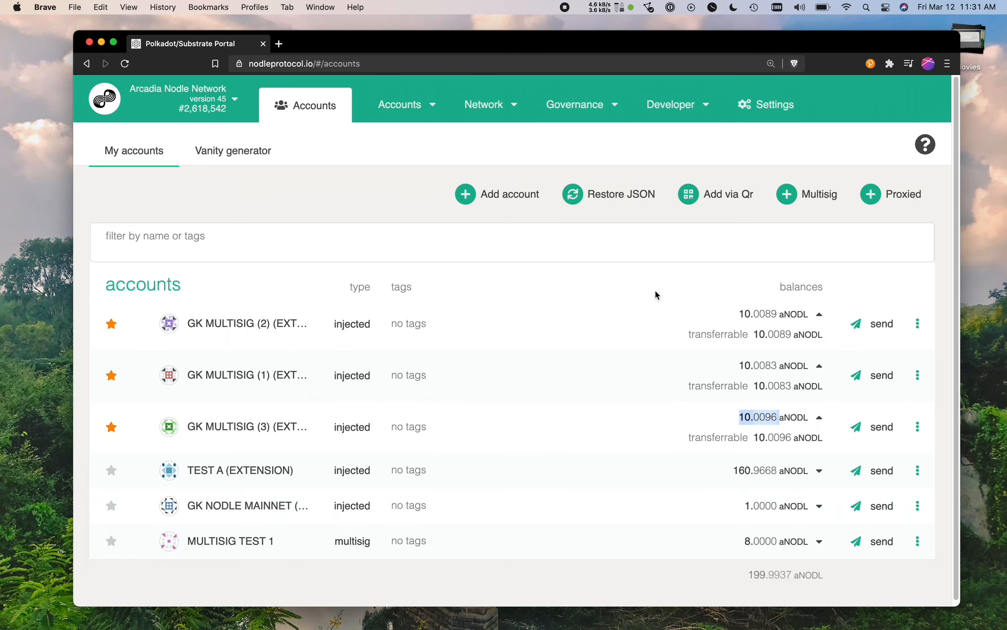
pyautogui.click(814, 199)
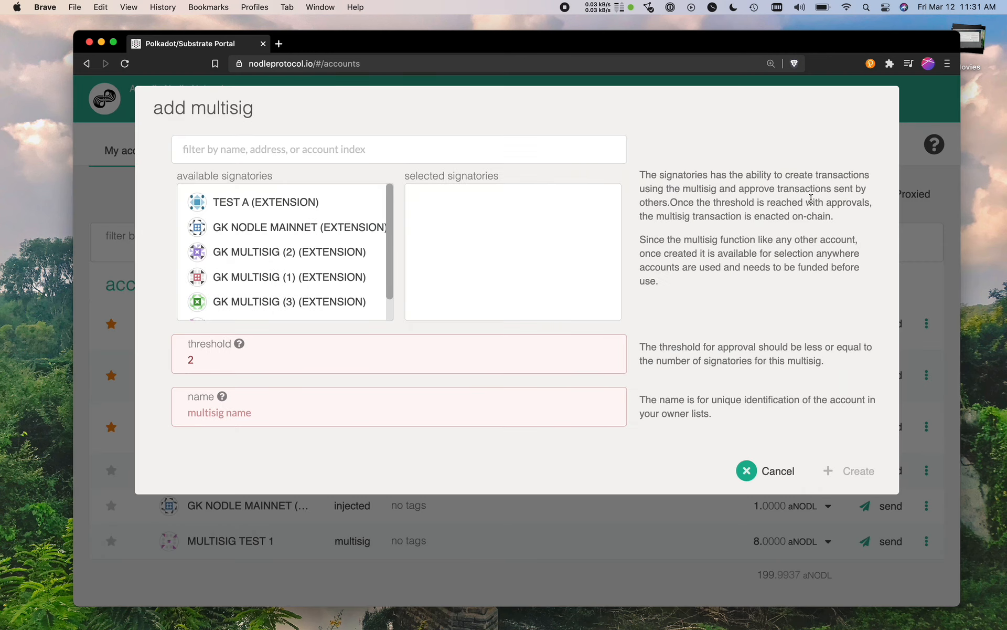
pyautogui.click(329, 262)
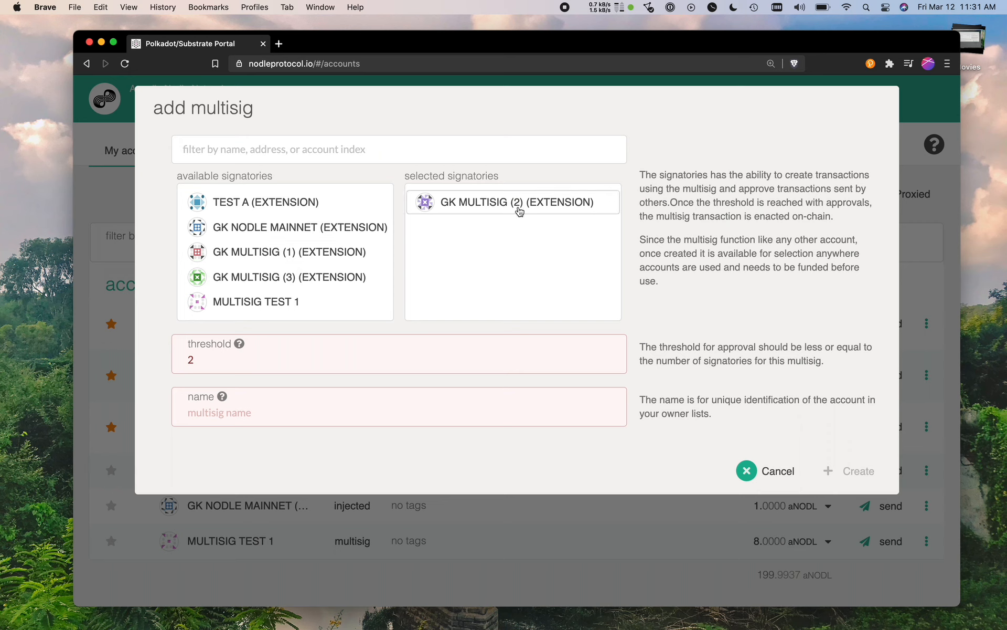
pyautogui.click(350, 144)
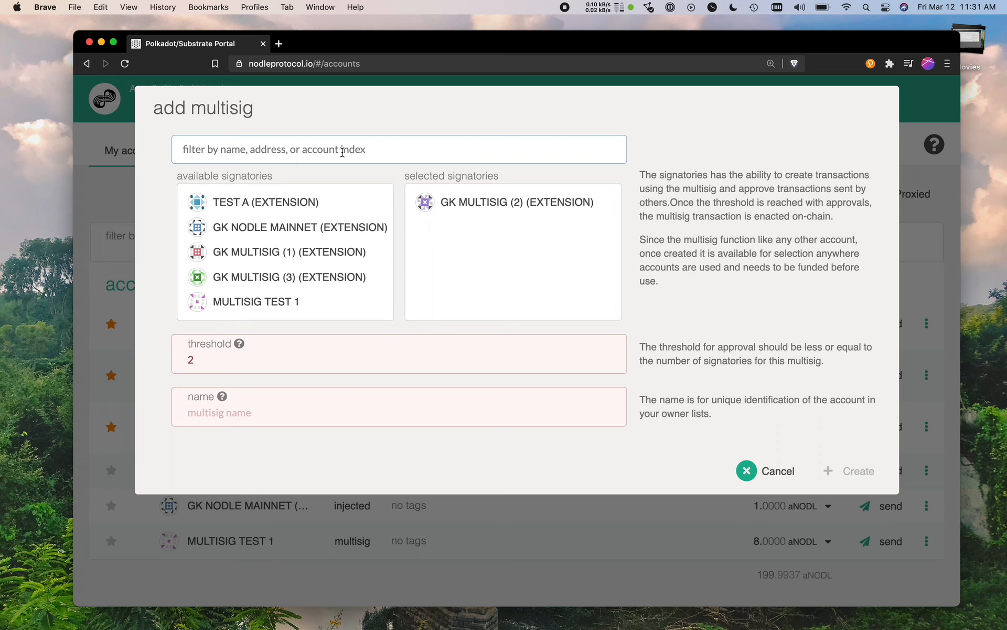
pyautogui.click(763, 472)
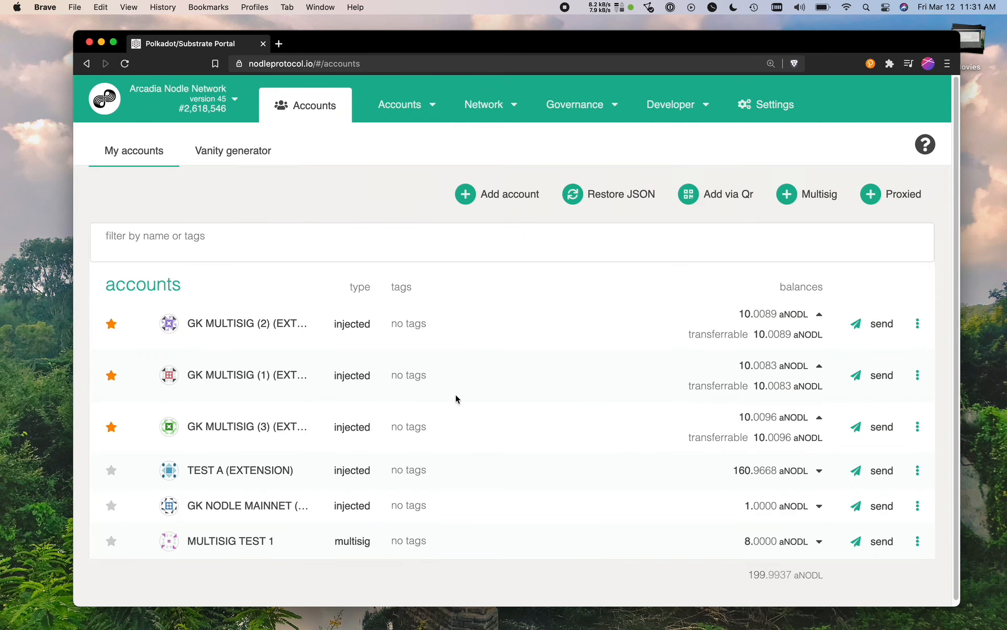